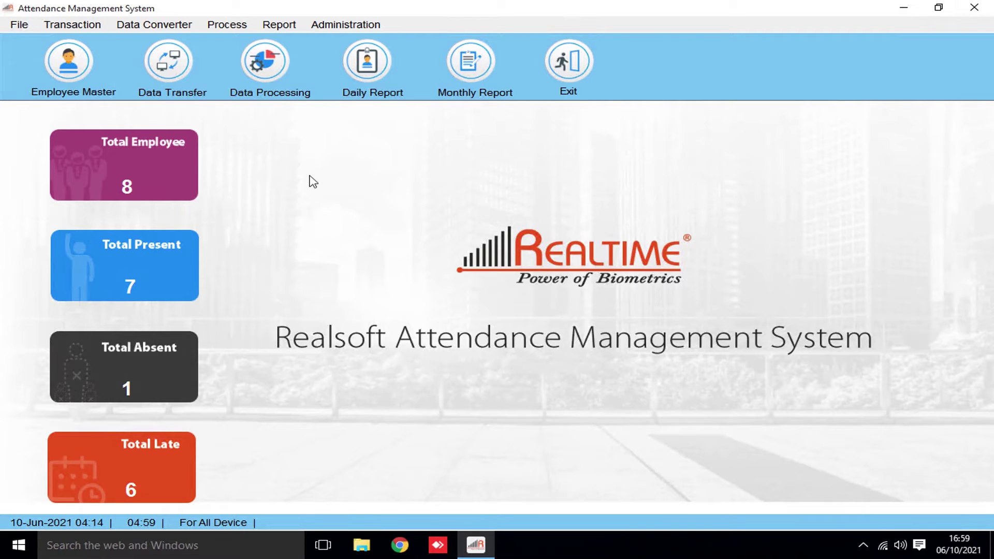
In User Manager, give the admin account Advanced Payroll Features, enter its password, and save
click(336, 25)
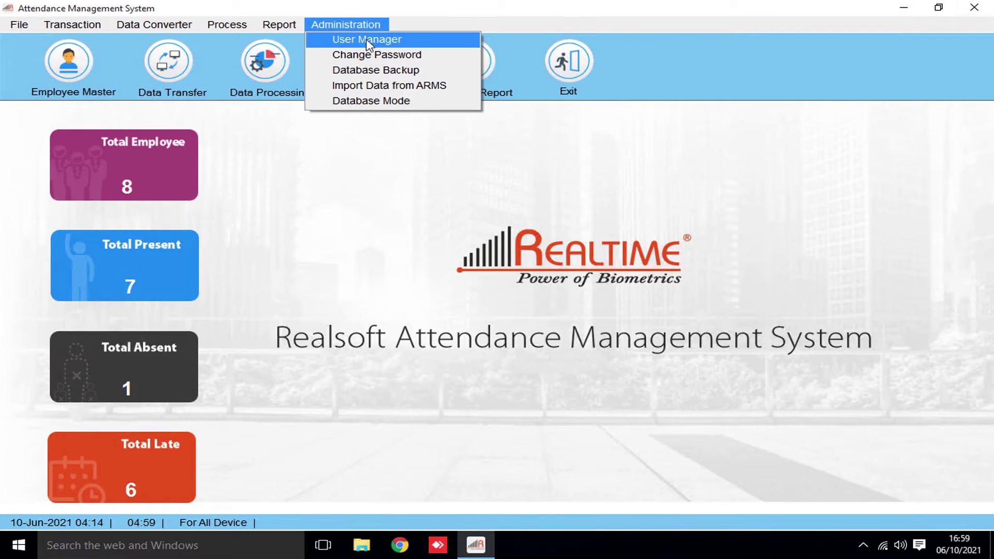
click(368, 41)
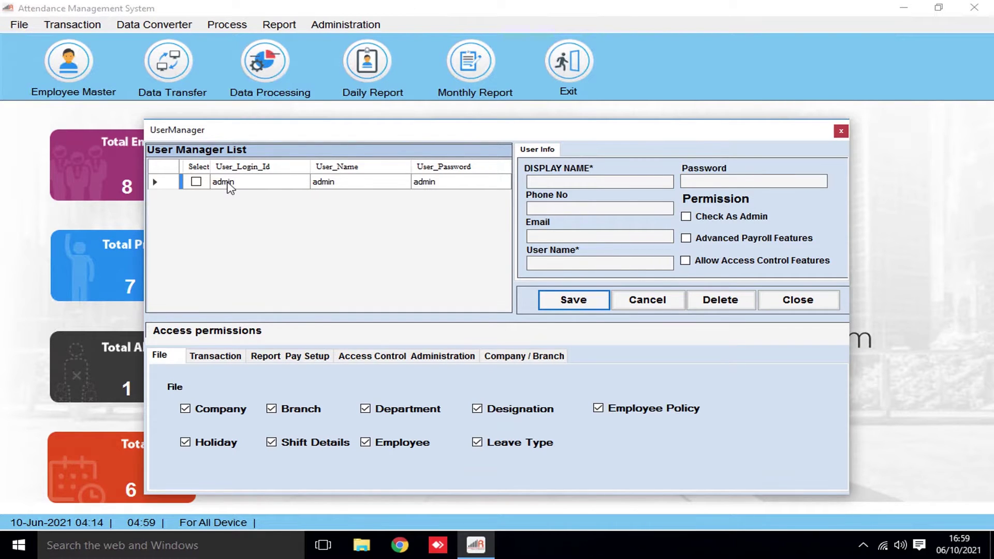
click(228, 183)
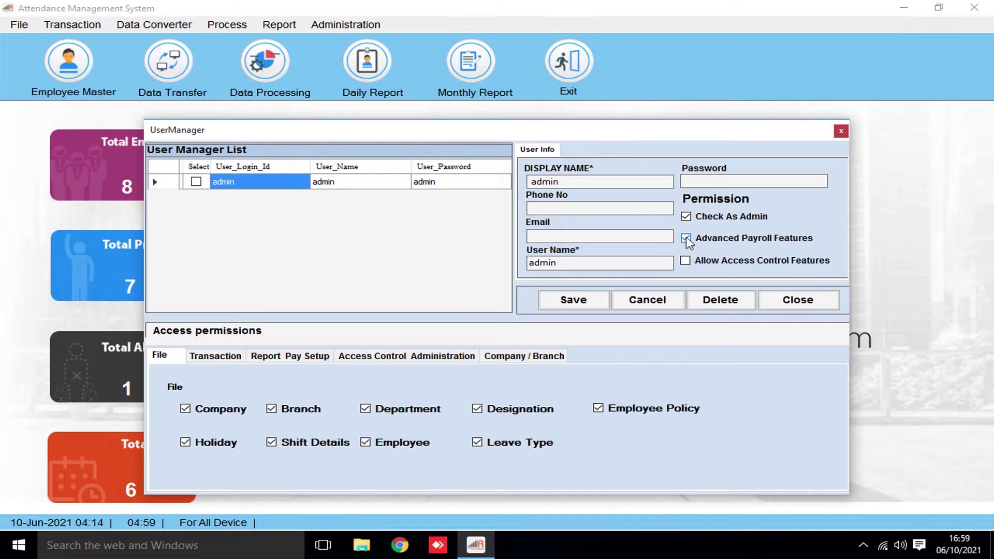
click(701, 185)
text(a)
click(568, 304)
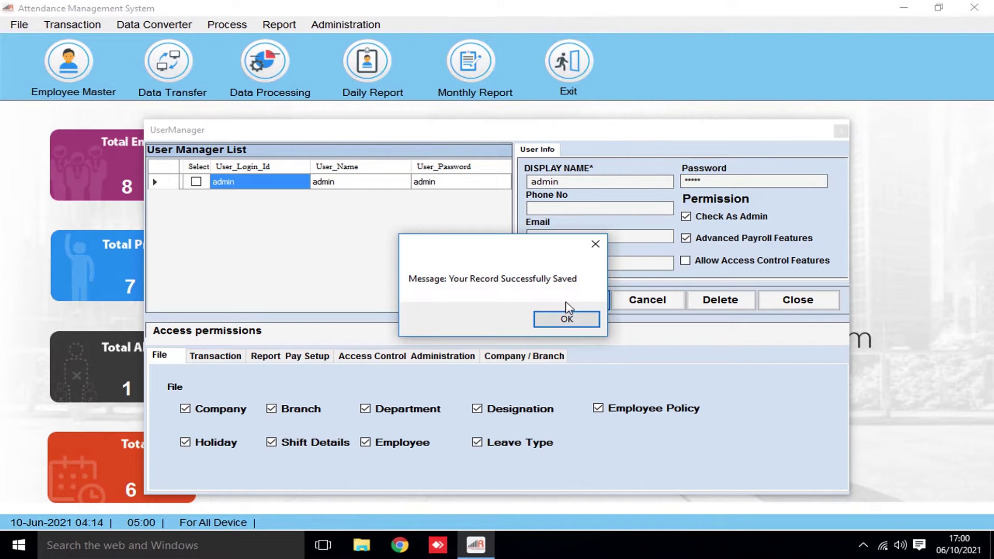
click(567, 319)
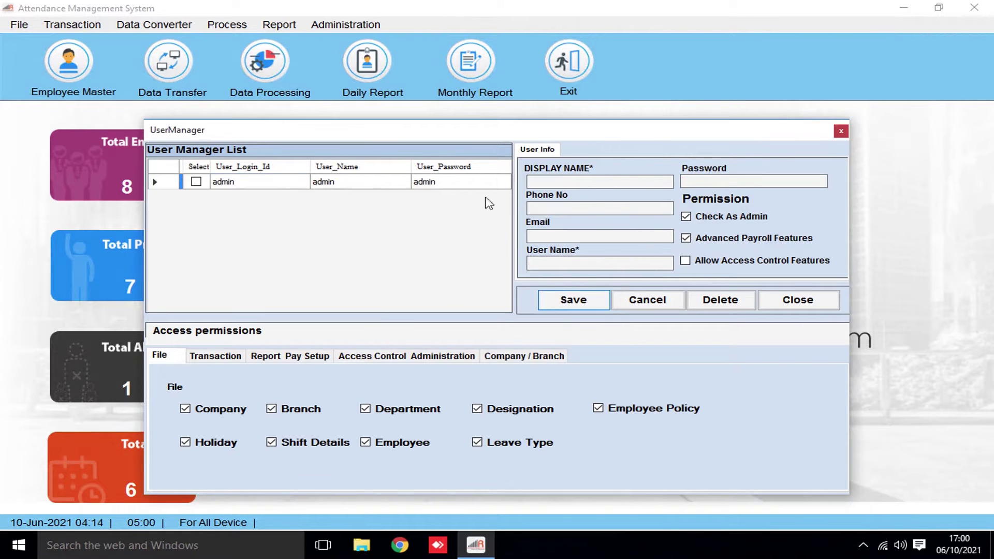
click(780, 310)
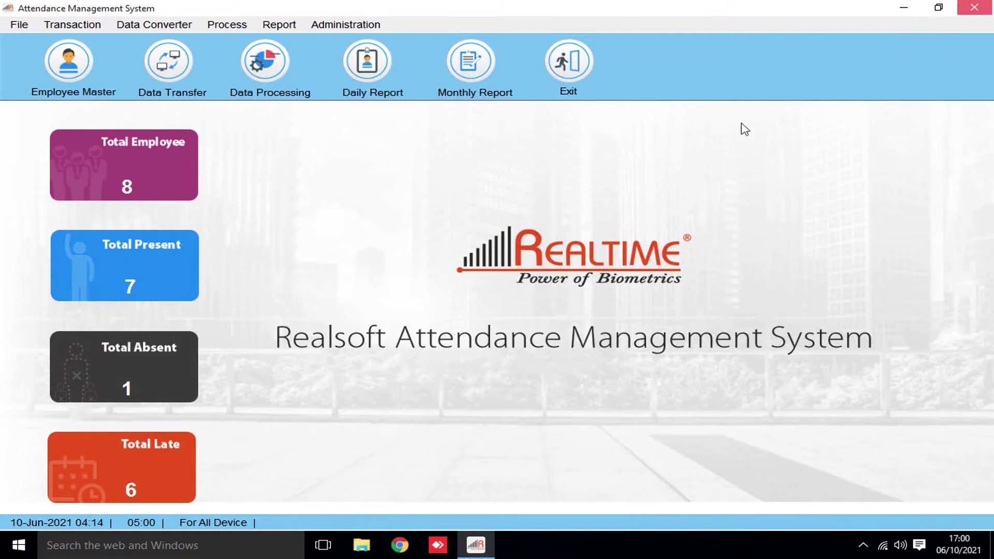
Close and relaunch AttendanceTracker11.7, allowing it to run
key(alt+F4)
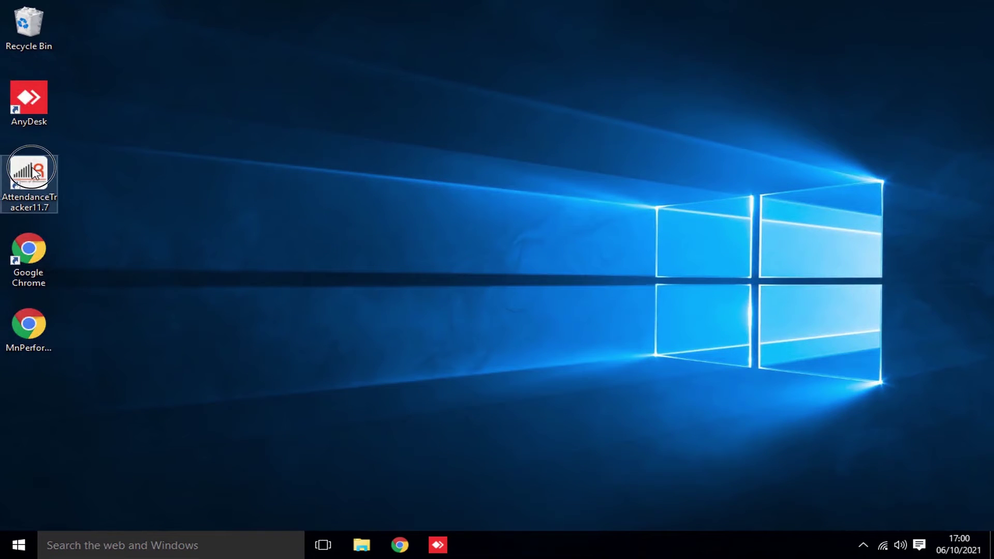
double_click(12, 166)
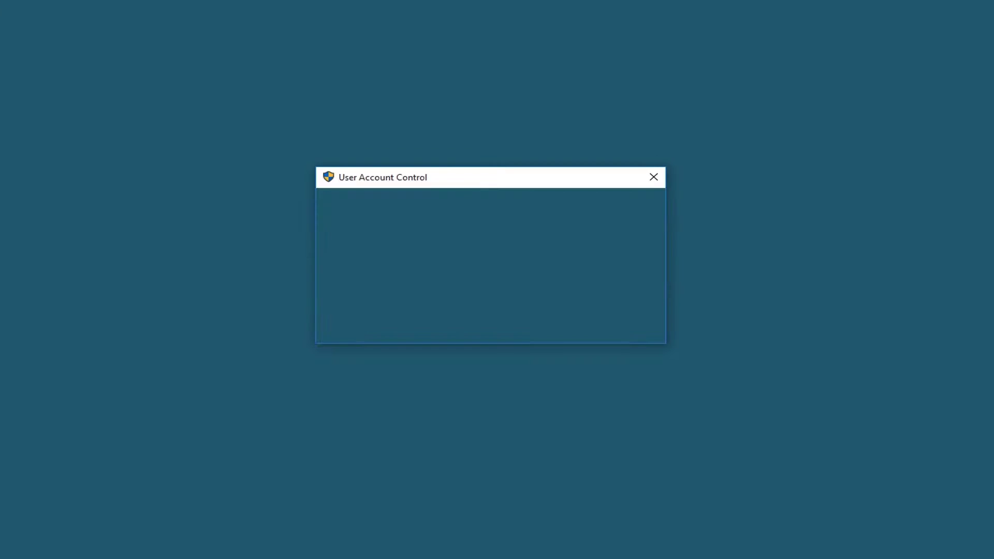
click(565, 301)
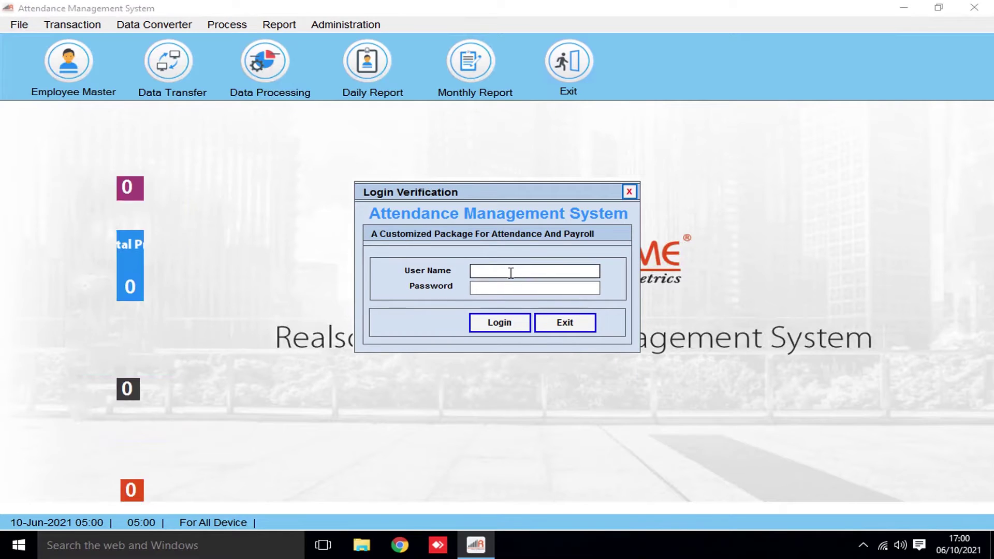
Log in as admin, re-entering the password after an invalid login message
text(admin)
key(Tab)
text(*****)
click(504, 322)
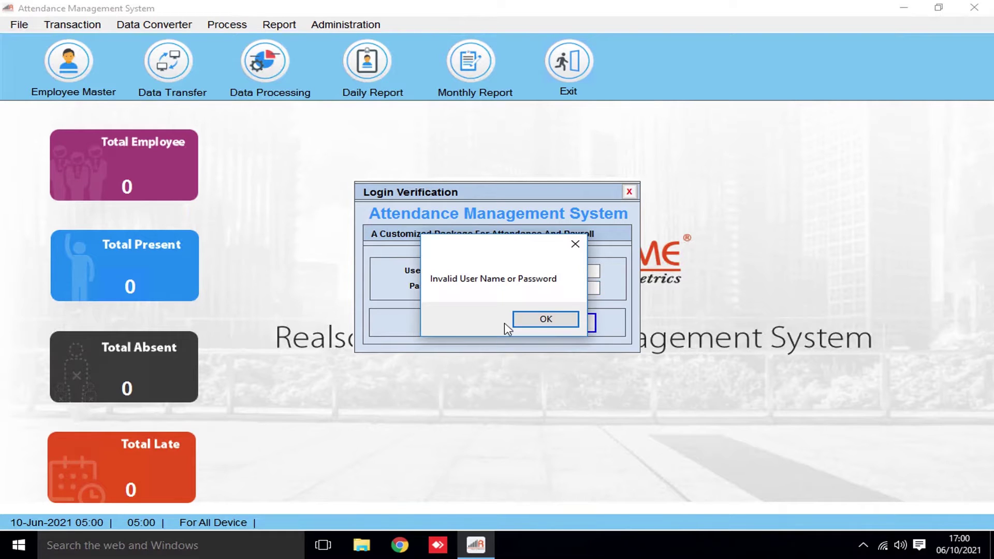
click(544, 318)
double_click(499, 288)
key(BackSpace)
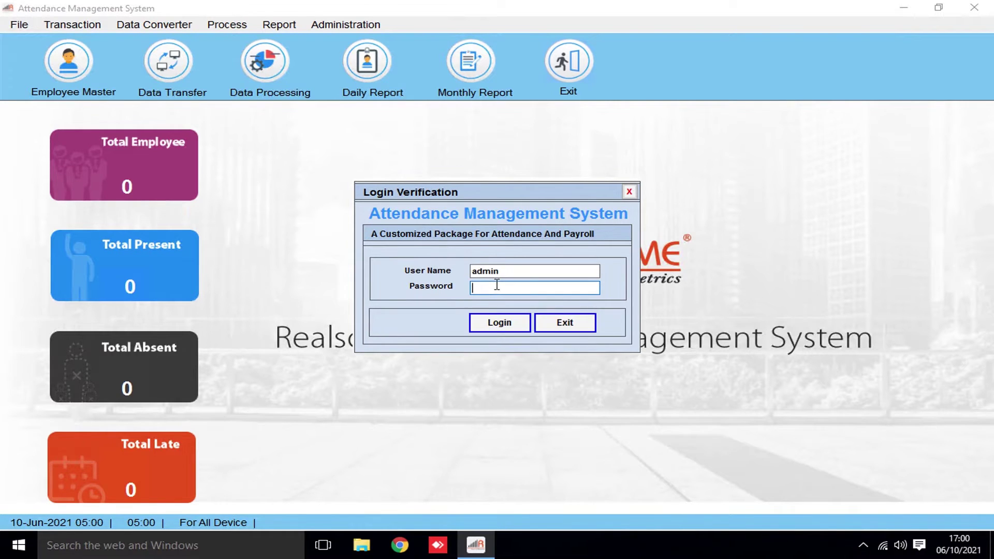
text(*****)
click(496, 333)
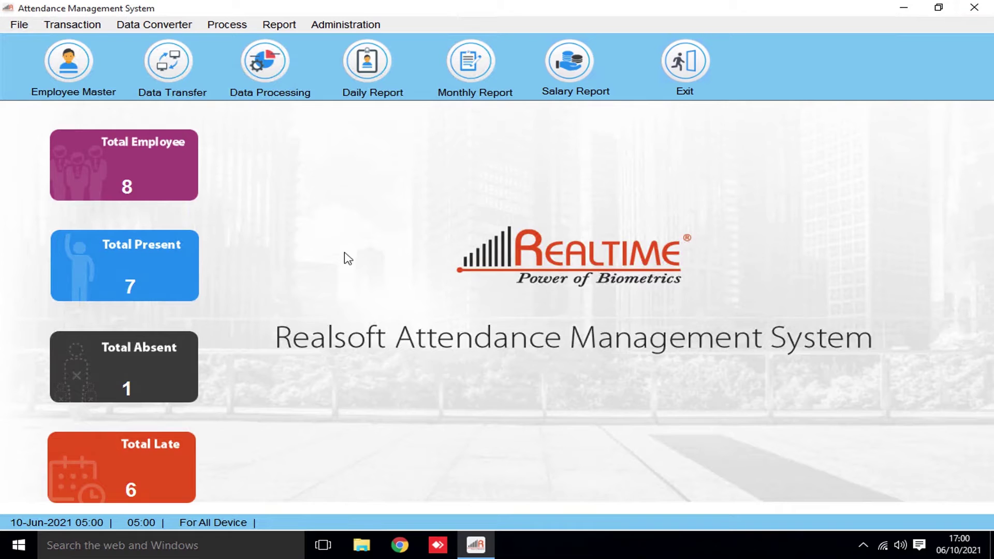
In Company Master, rename the DEMO company to 'Realtime'
click(14, 28)
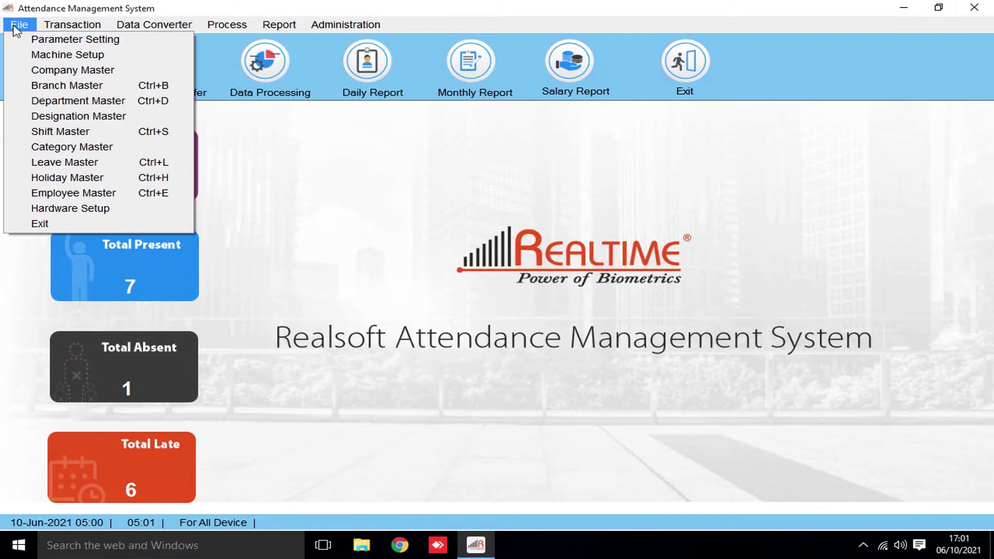
click(62, 71)
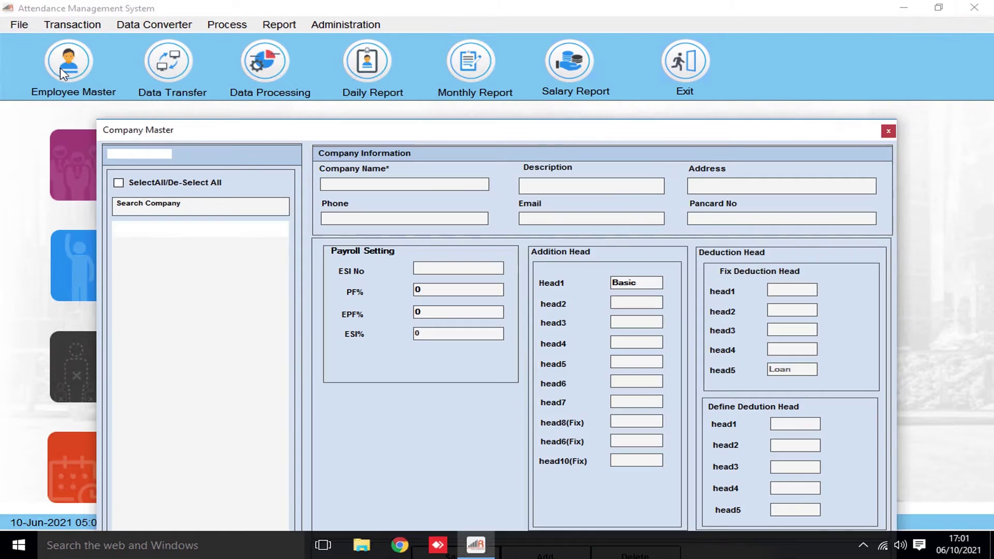
click(171, 236)
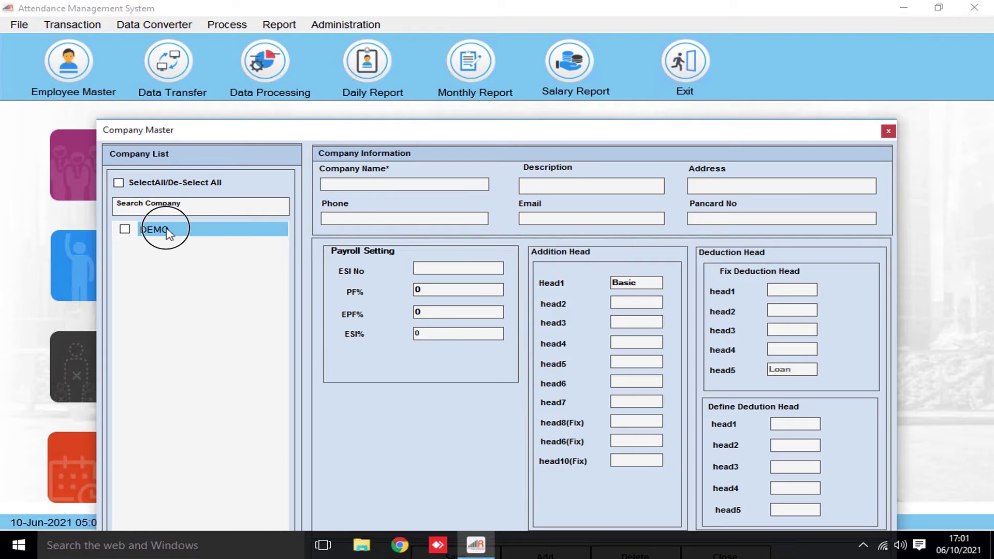
click(332, 187)
double_click(331, 186)
text(Realtime)
Add HRA and DA as the next addition heads after Basic
click(626, 304)
double_click(613, 283)
click(619, 301)
text(hRA)
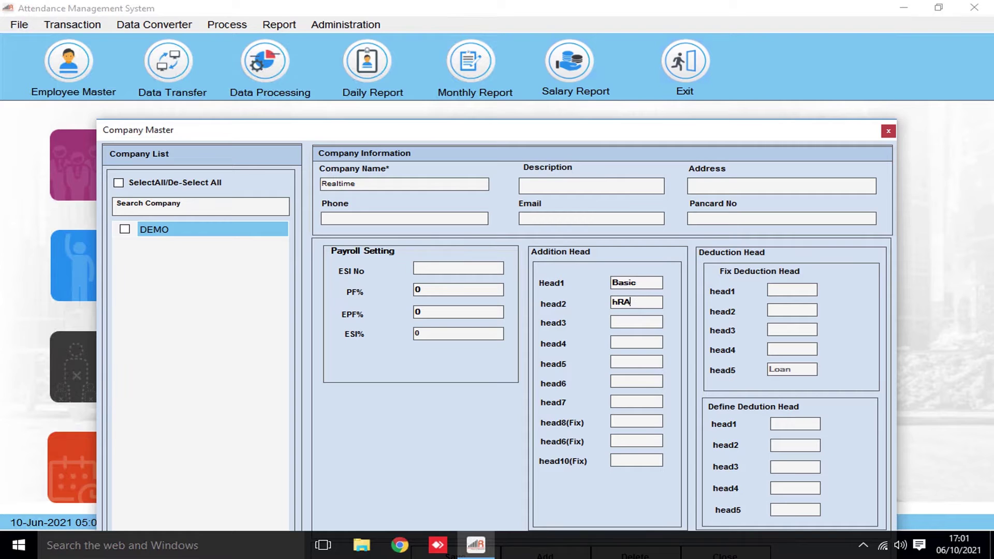
double_click(619, 302)
text(HRA)
key(Tab)
text(D)
text(Conv.)
click(777, 291)
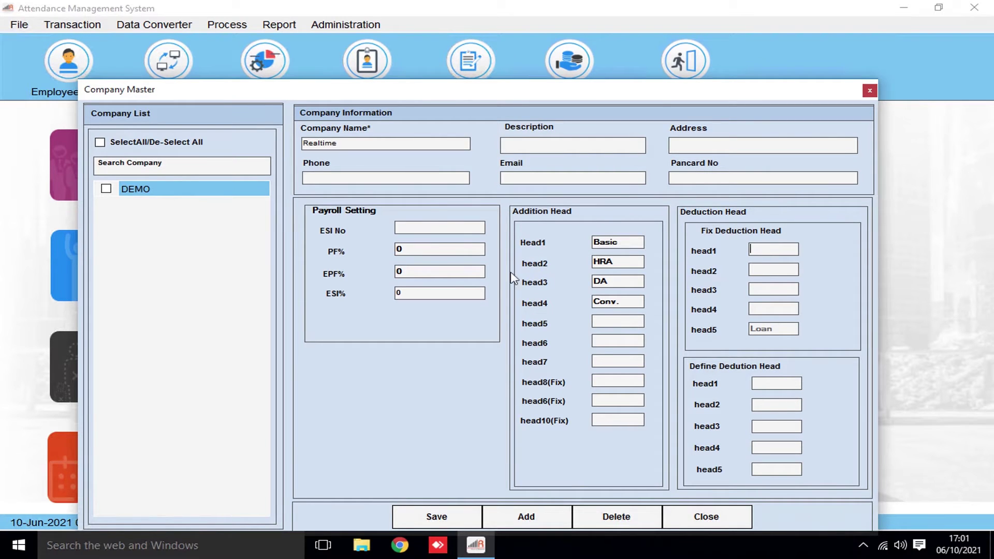
Enter the company's ESI number and set EPF to 1.7% and ESI to 1.65%, keeping PF at 12%
click(406, 230)
text(PS56456hvv)
click(415, 248)
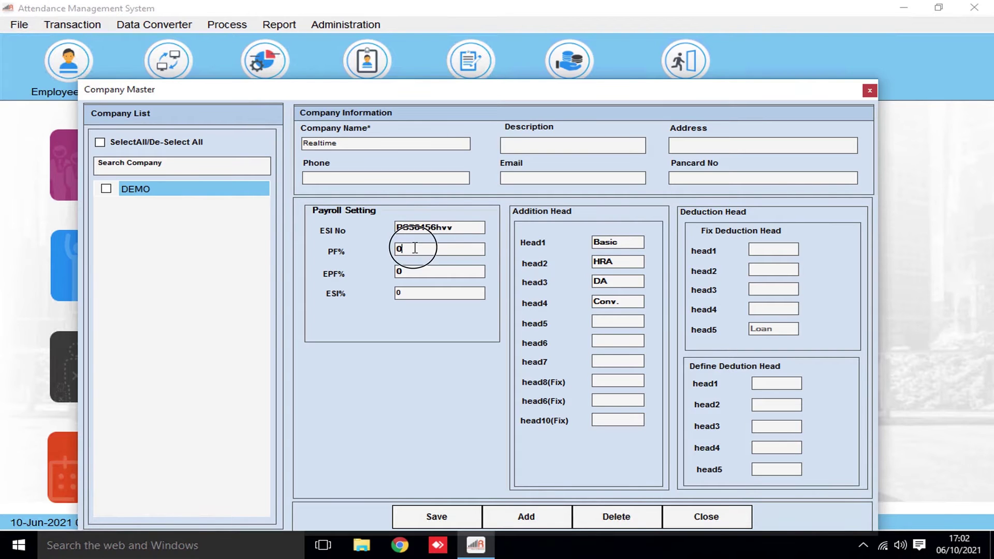
key(BackSpace)
key(BackSpace)
text(1.7)
click(413, 294)
text(1.65)
Save the Realtime company settings, recheck them, and close company setup
click(438, 517)
click(557, 320)
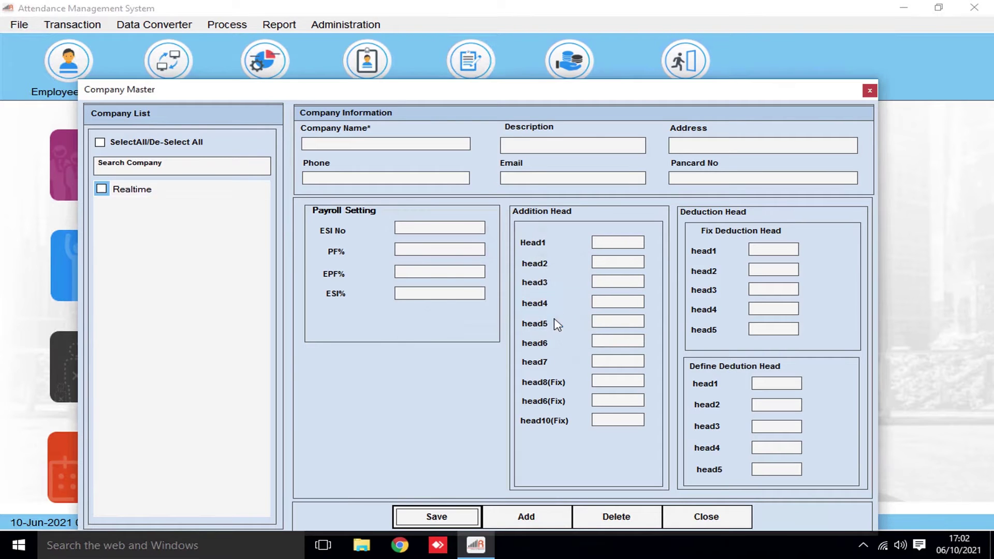
click(176, 189)
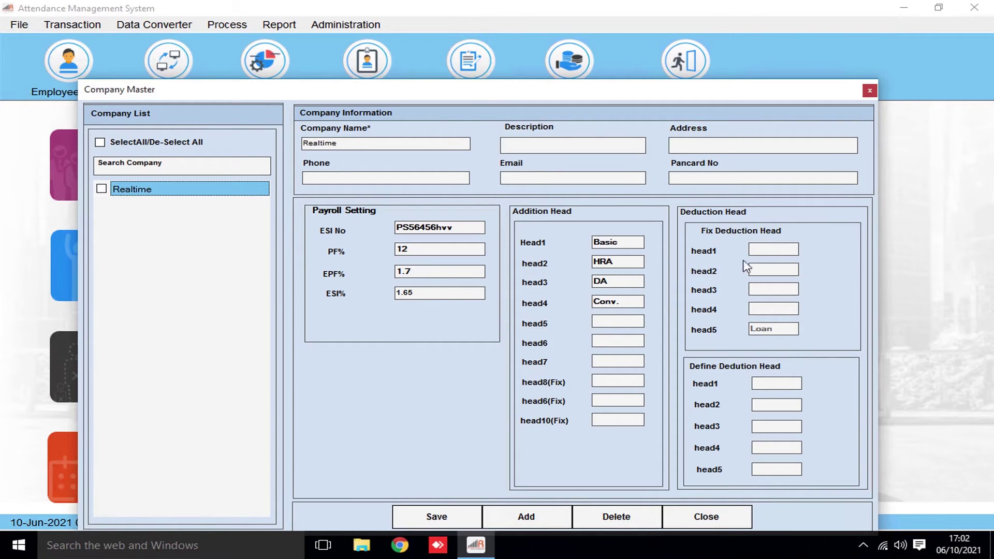
click(710, 519)
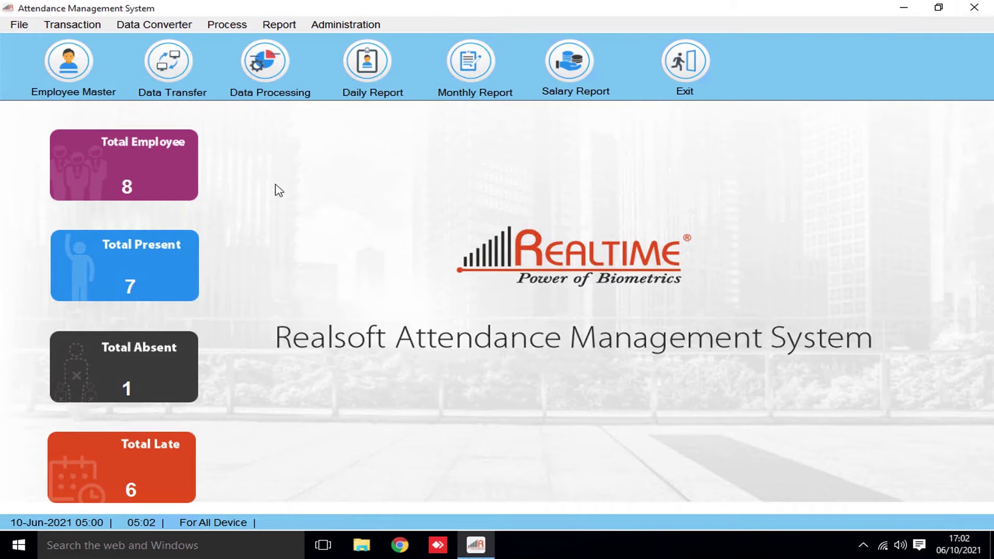
Open Transaction > Salary Setup and load the third listed employee
click(74, 26)
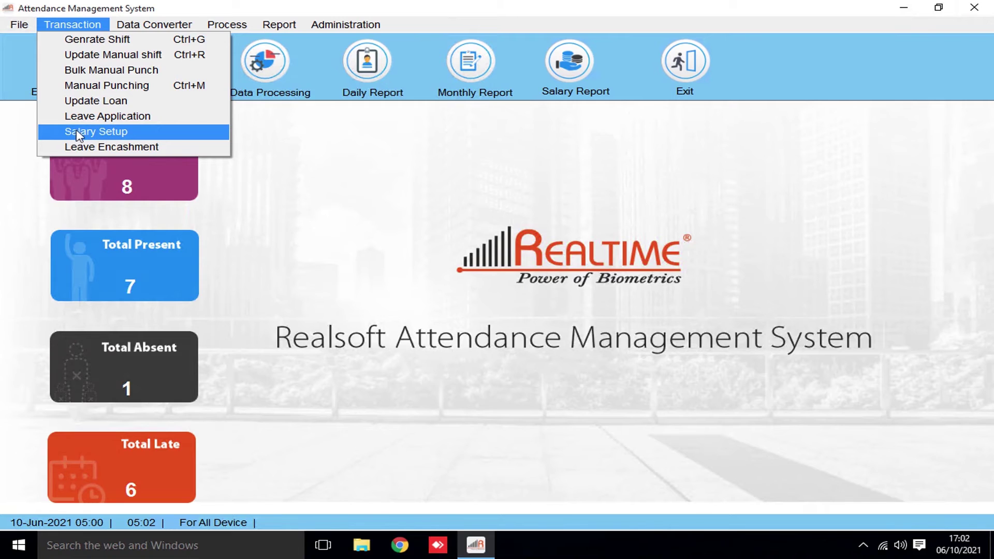
click(126, 134)
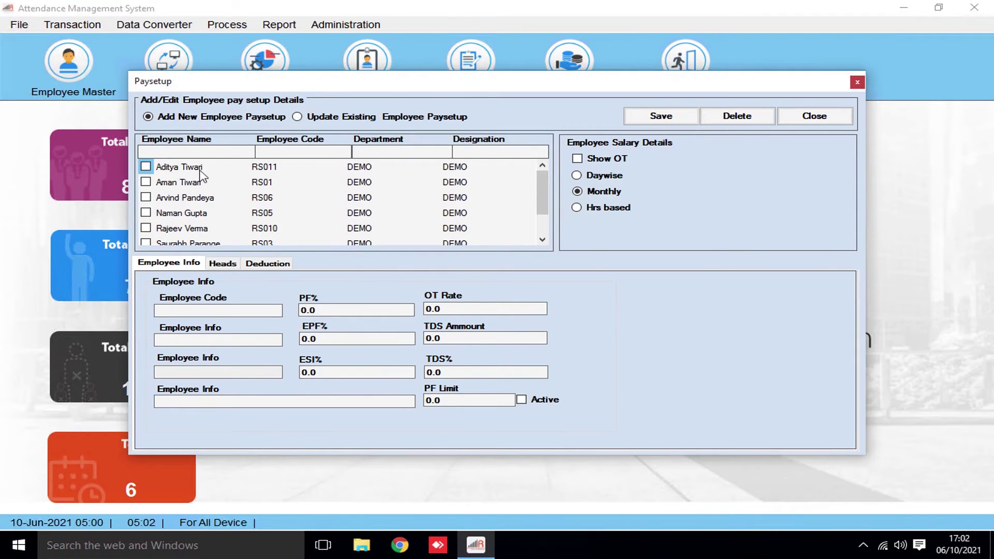
click(146, 198)
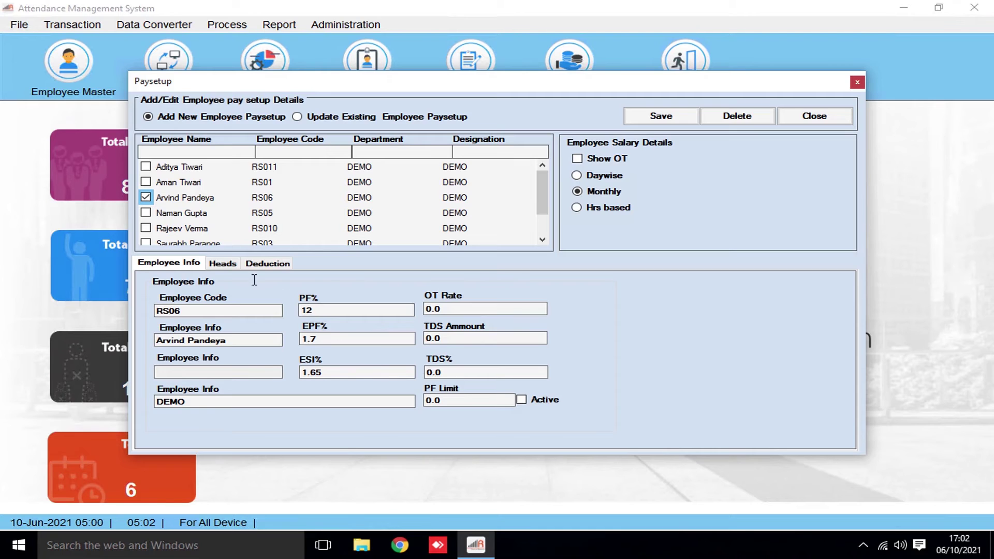
Review pay and deduction heads, keep Basic 30000, HRA 10000, DA 1000, Conv. 2000, and apply ESI and PF to Basic
click(225, 265)
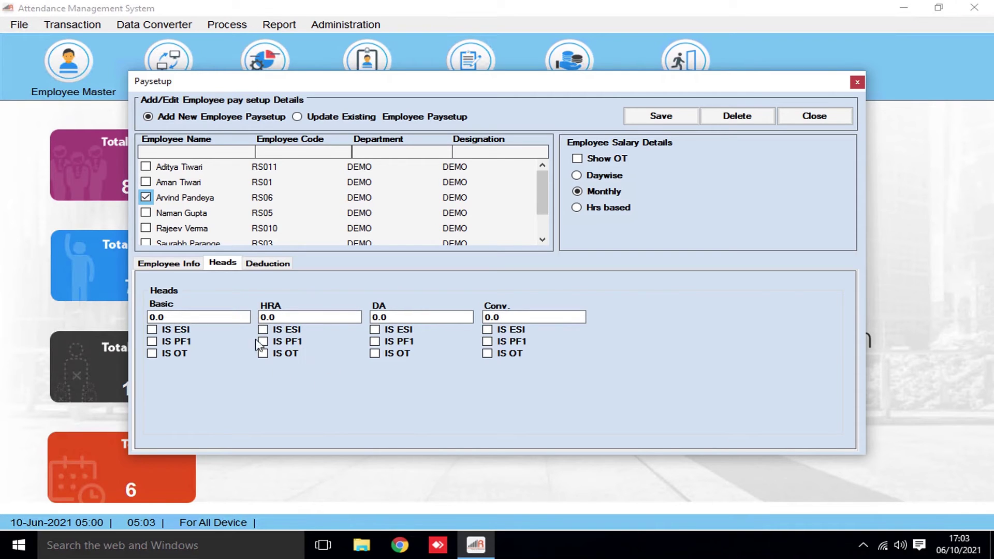
click(270, 267)
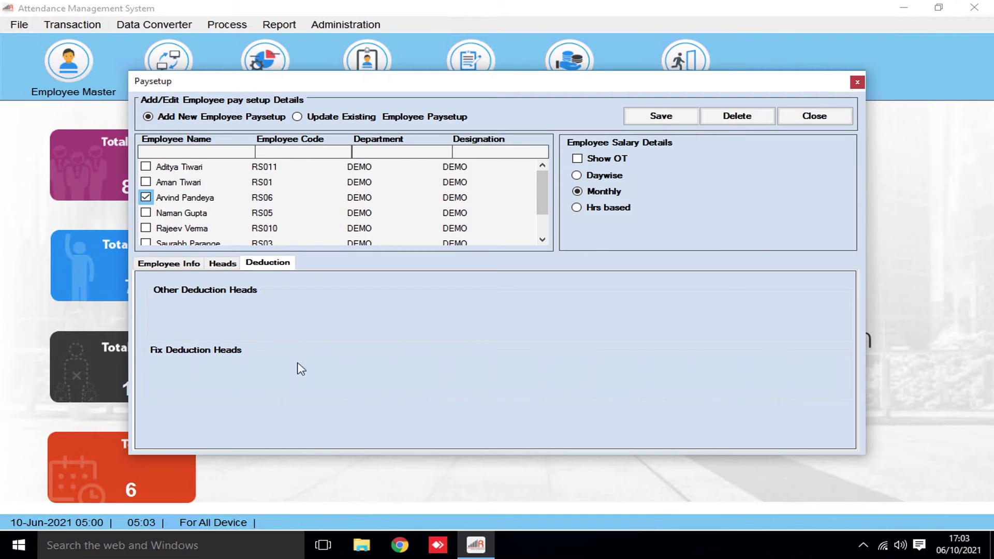
click(222, 262)
click(172, 317)
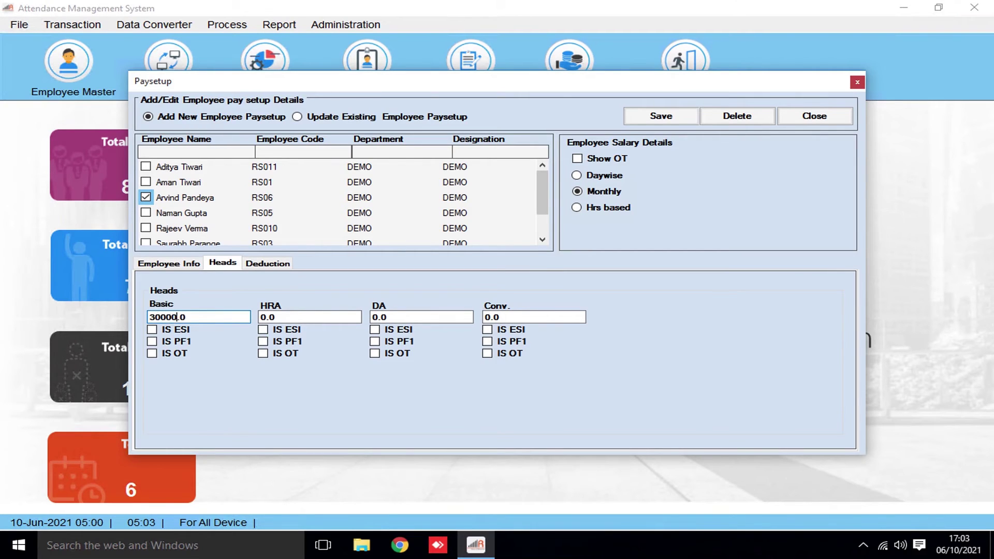
click(265, 317)
click(375, 317)
click(491, 317)
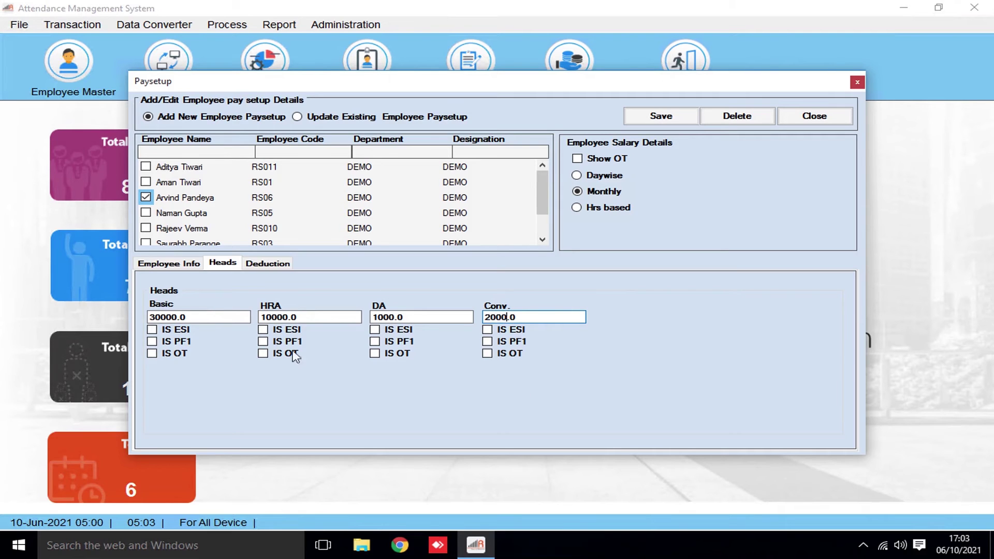
click(151, 330)
click(153, 342)
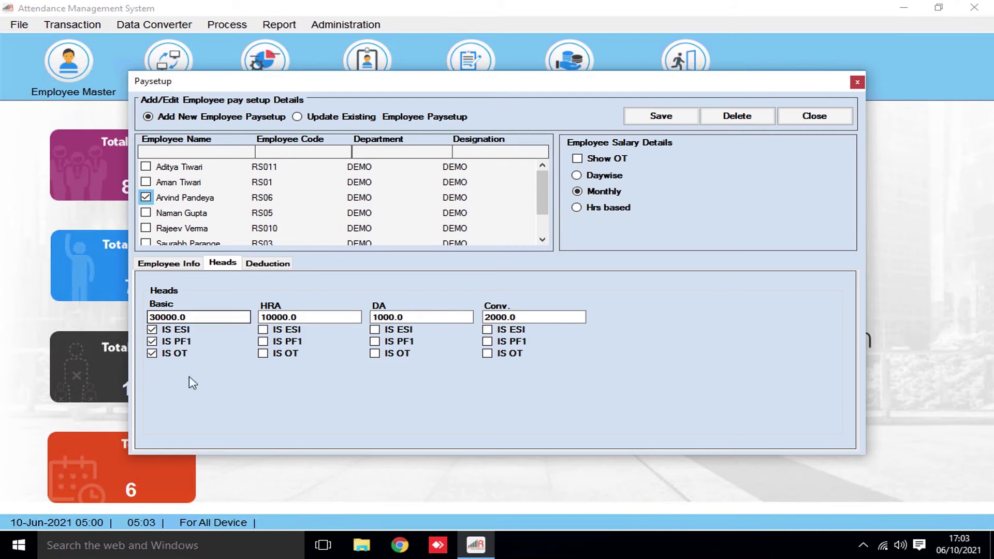
click(153, 342)
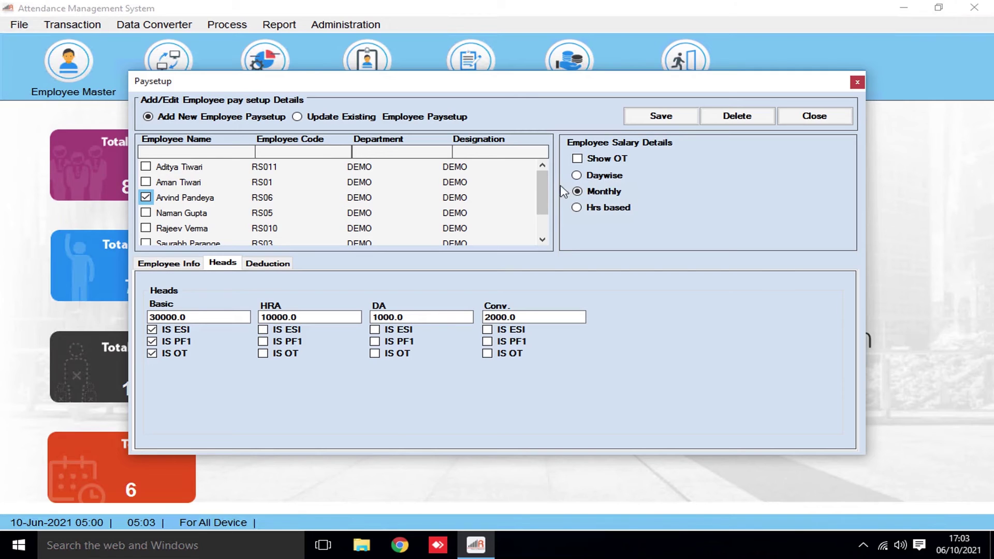
Set the employee to Monthly pay with overtime shown, and save the pay setup
click(578, 191)
click(577, 158)
click(663, 118)
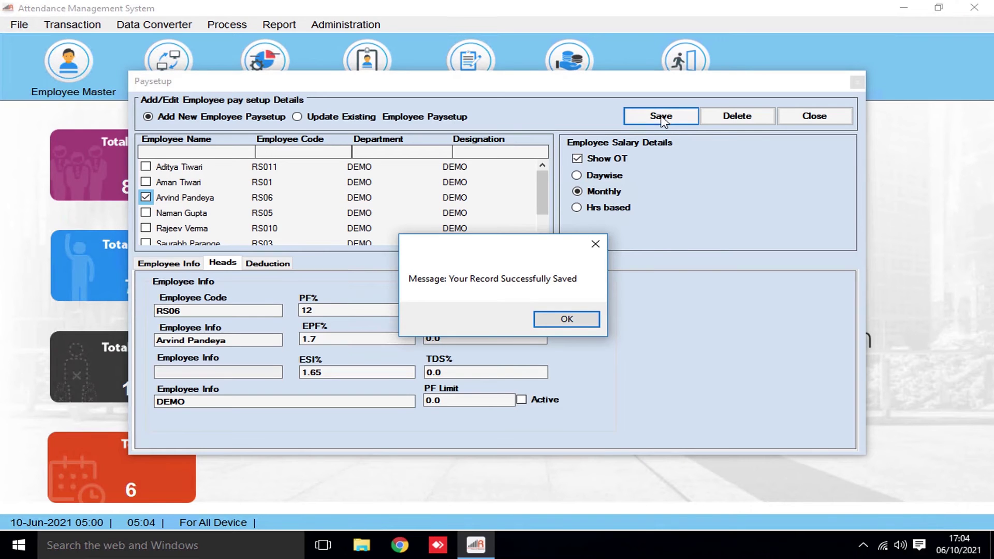
click(567, 321)
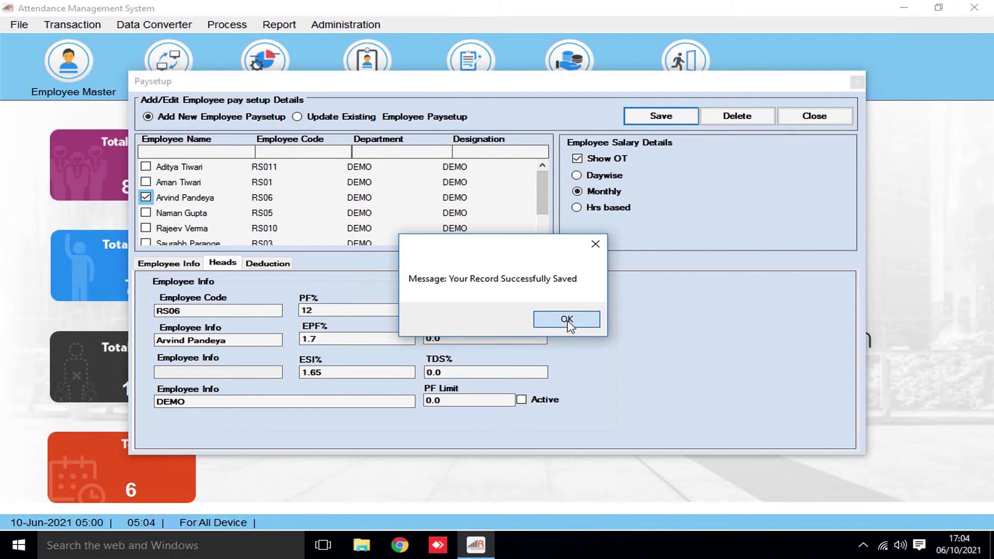
Review the saved employee's pay setup, then load the first listed employee's heads for a new setup
click(199, 182)
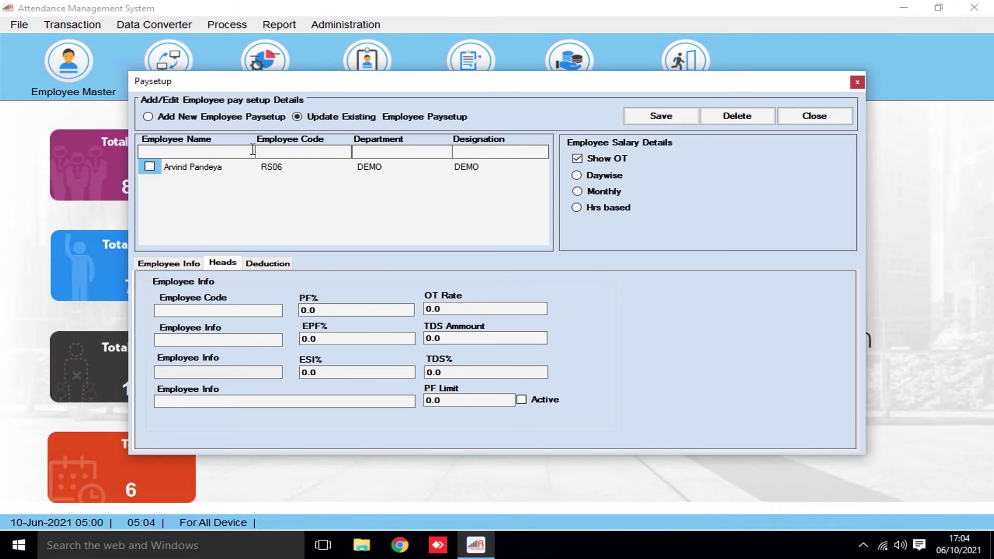
click(211, 167)
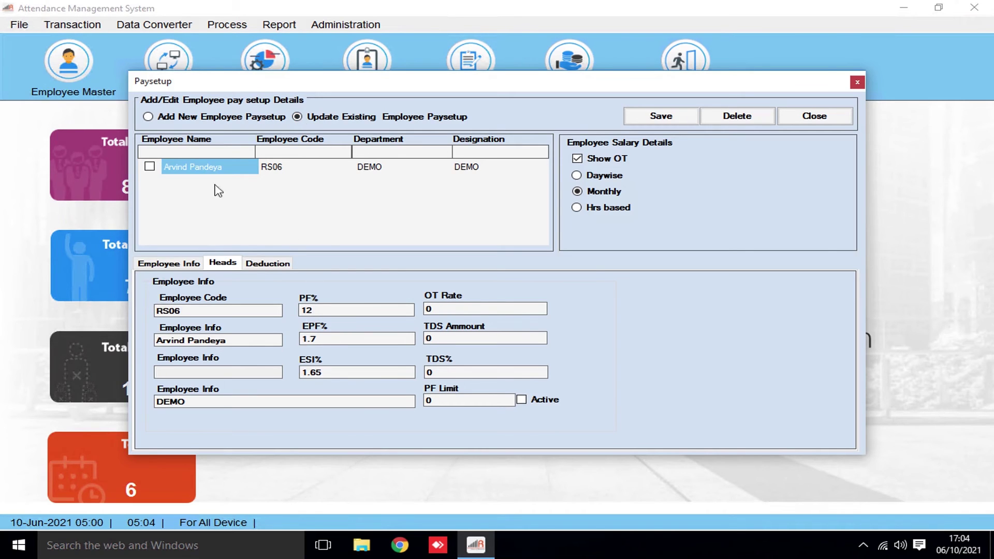
click(149, 117)
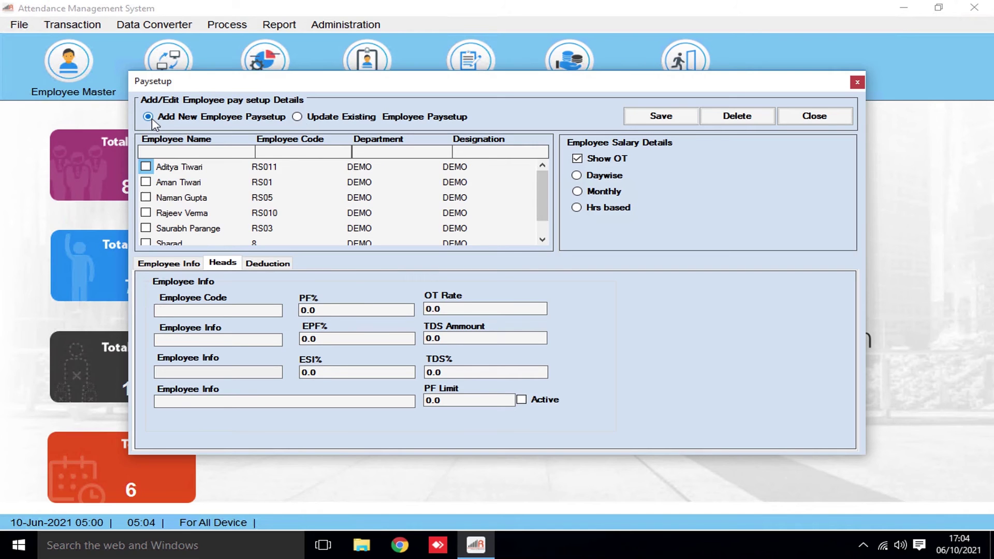
click(169, 169)
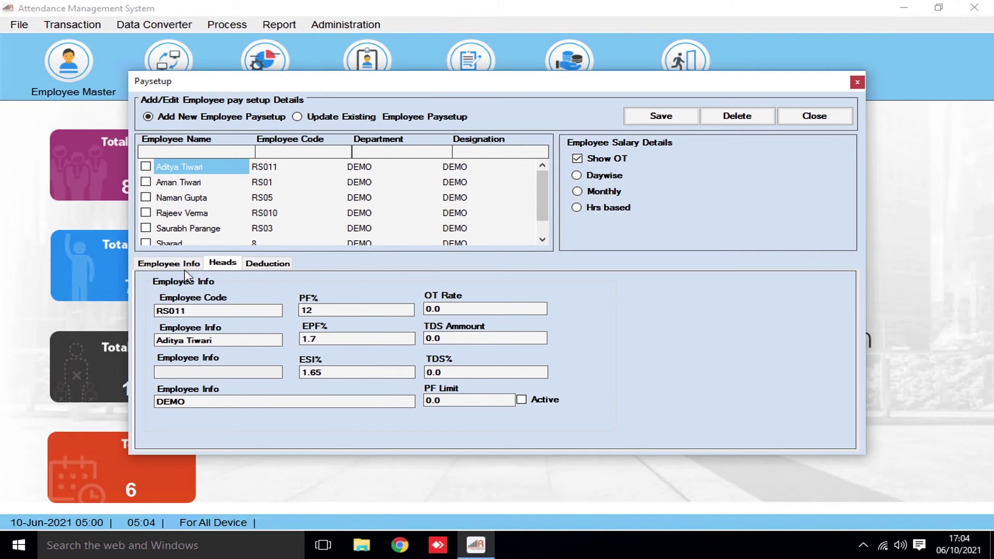
click(221, 263)
Enter Basic 15000, HRA 10000, DA 2000 and Conv. 10000 for the employee
click(160, 317)
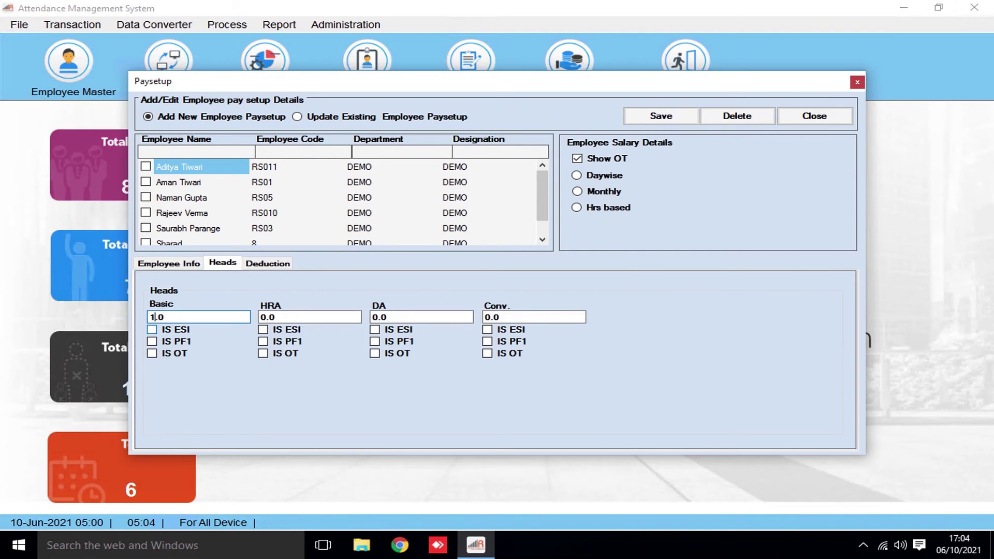
text(15000)
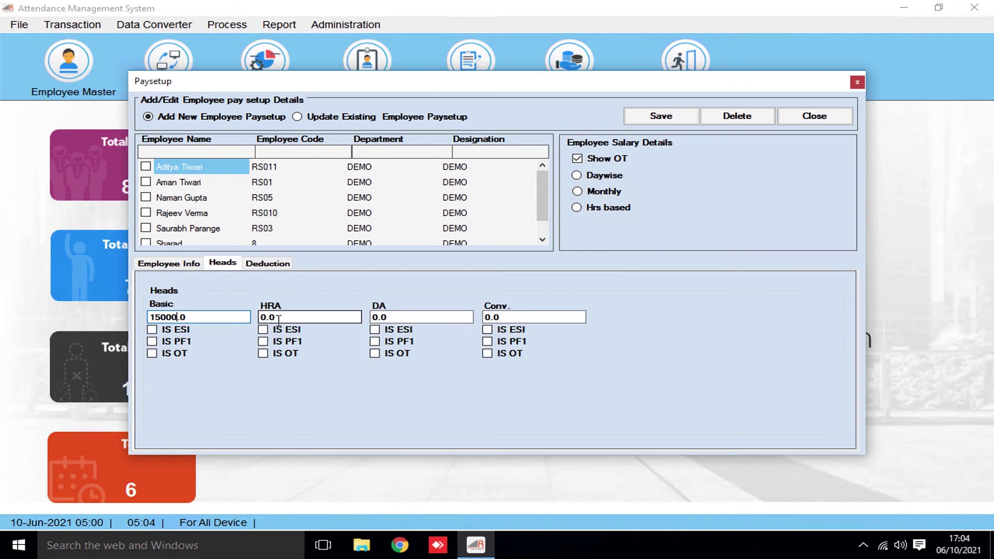
click(265, 318)
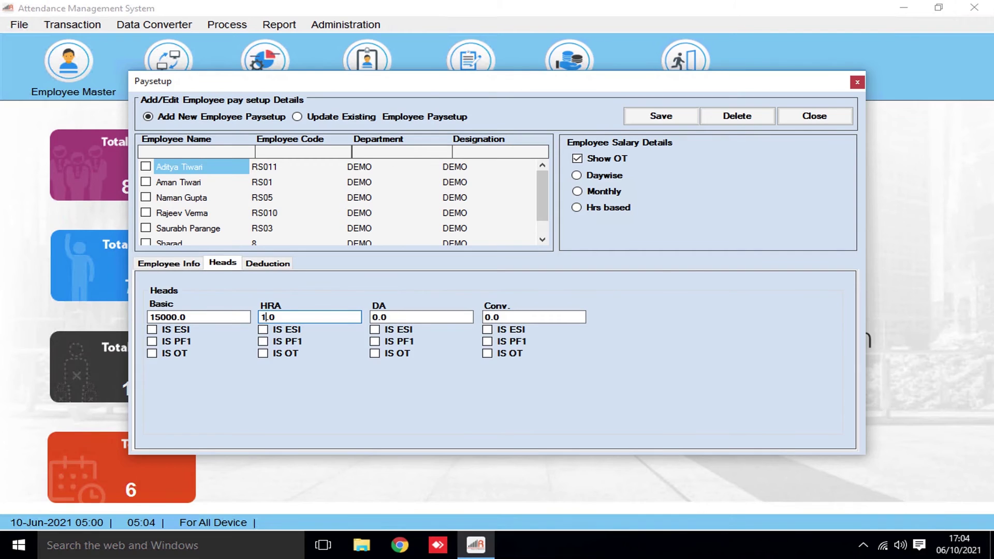
click(377, 317)
text(200)
click(489, 317)
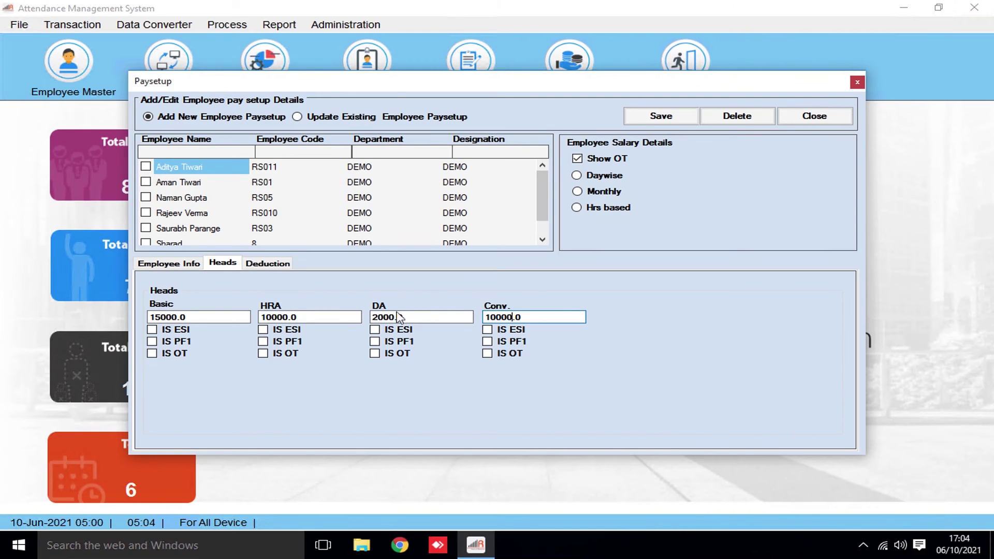
Tick ESI, PF and OT for Basic, choose Monthly pay, save, and close Paysetup
click(152, 330)
click(152, 342)
click(152, 353)
click(577, 192)
click(666, 120)
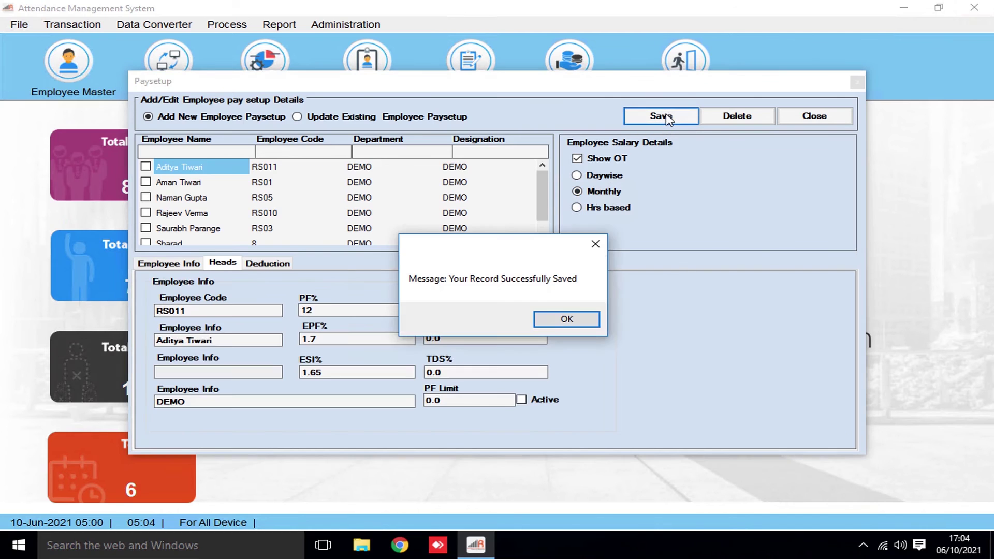
click(568, 319)
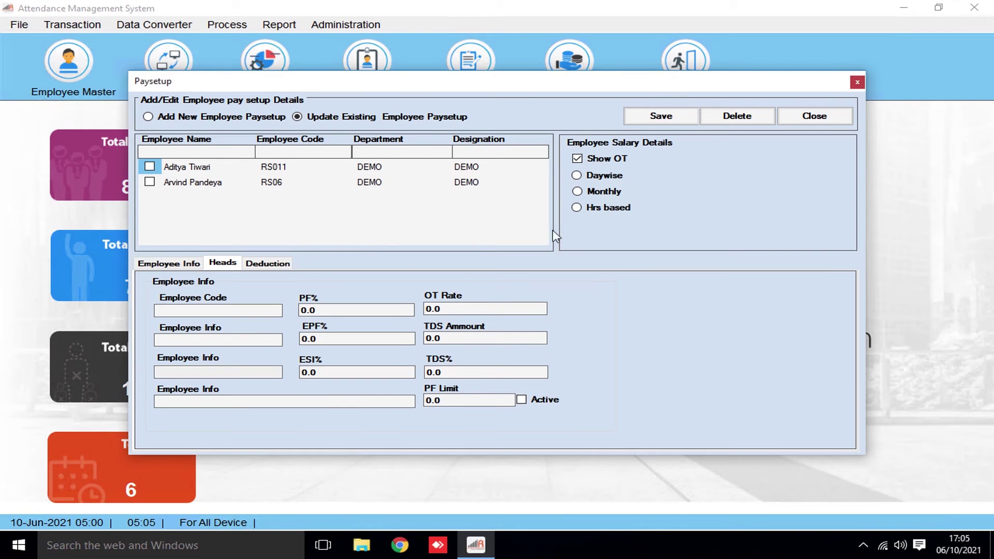
click(814, 116)
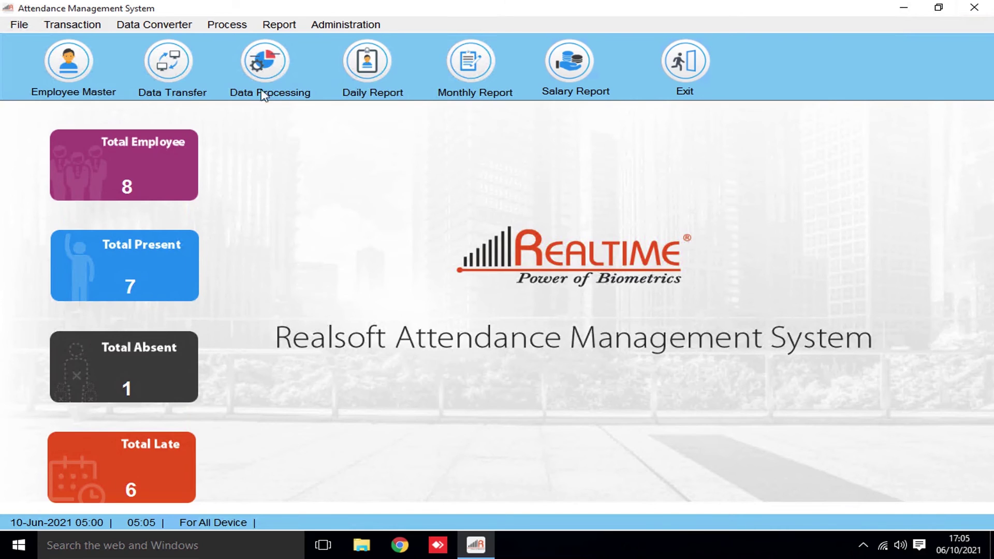
Process attendance for all employees from 06/01/2021 to 06/30/2021
click(264, 63)
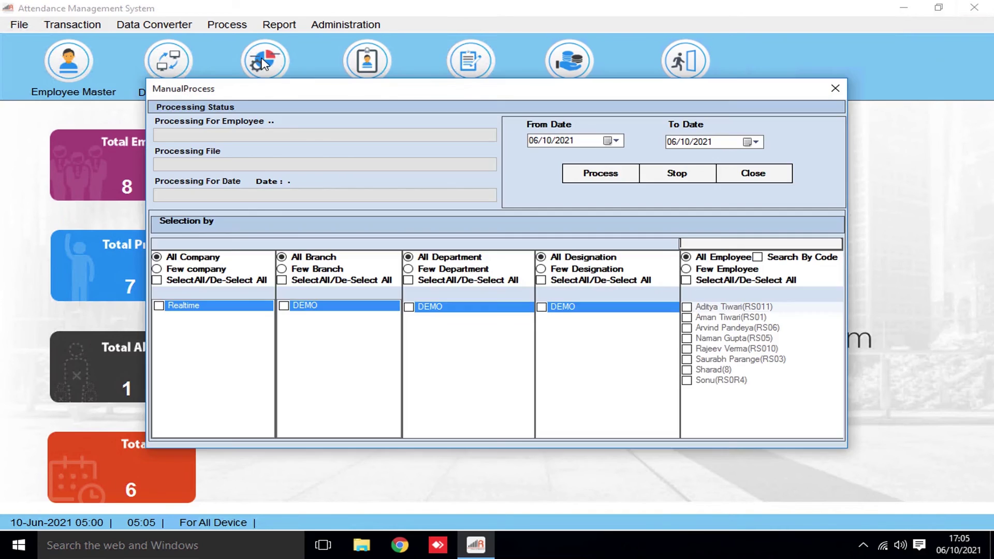
click(615, 141)
click(593, 186)
click(754, 142)
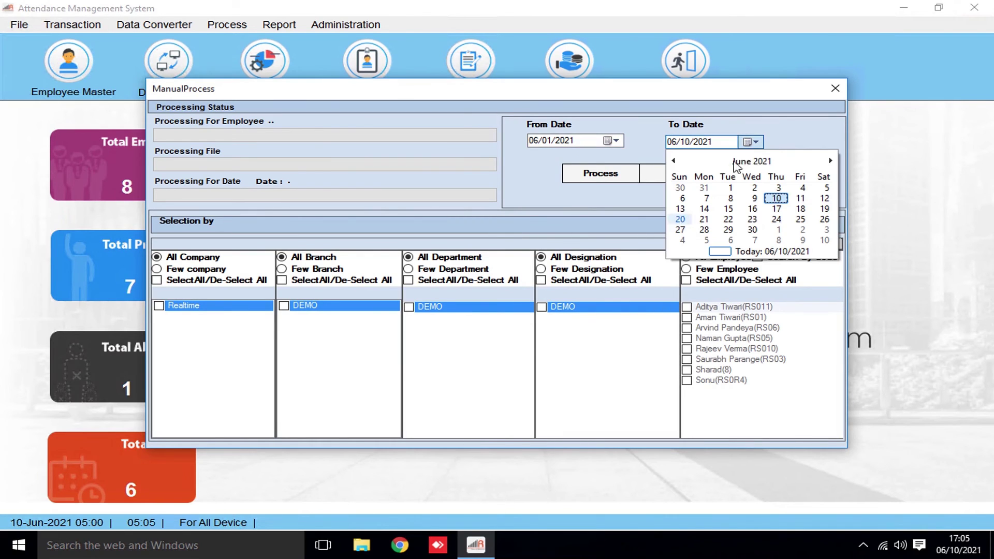
click(752, 229)
click(599, 172)
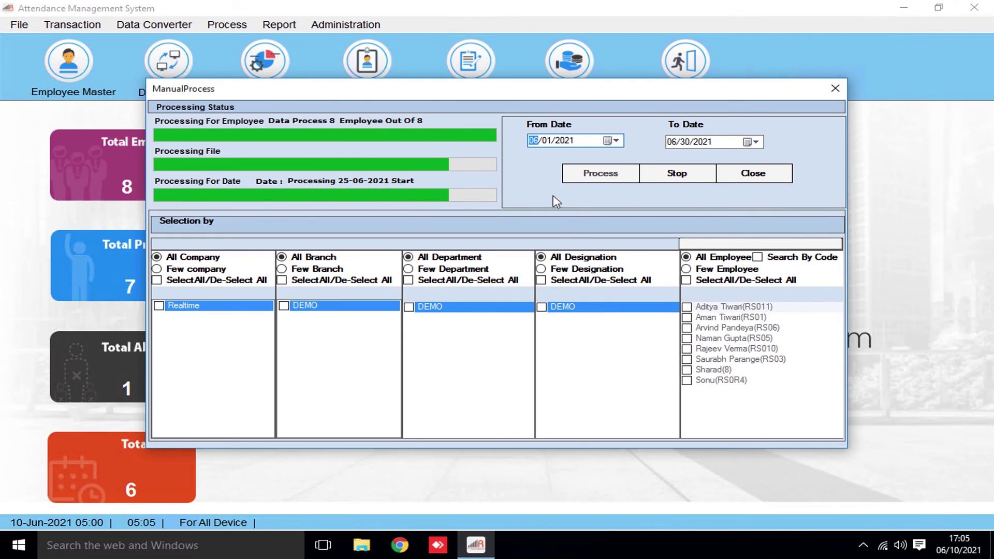
click(531, 319)
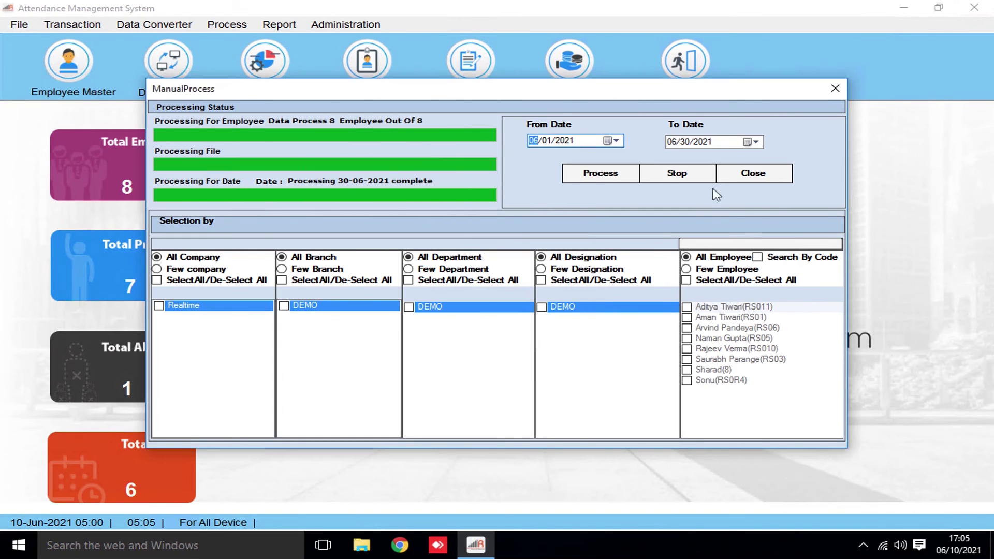
click(749, 174)
click(265, 196)
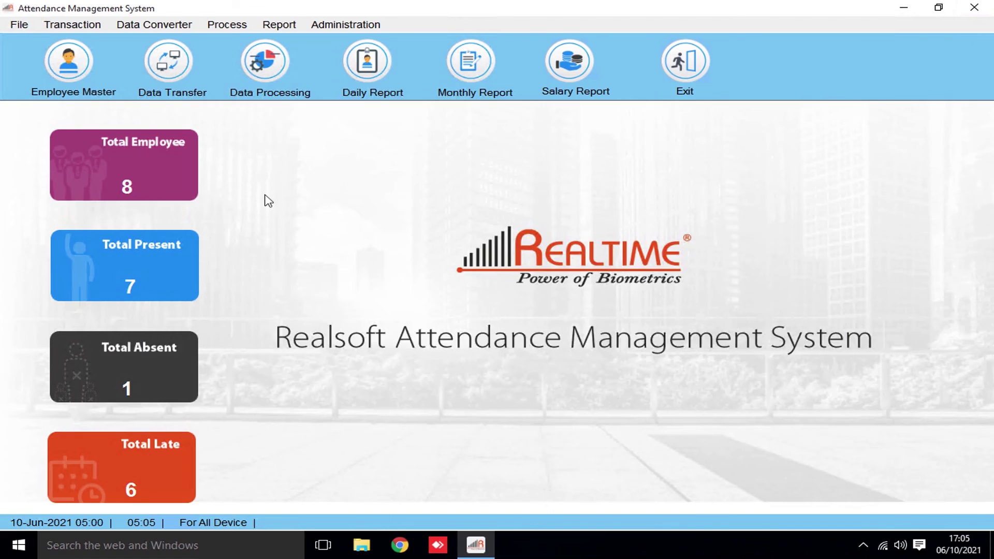
Run Process > Salary Process for all employees and close it once complete
click(226, 24)
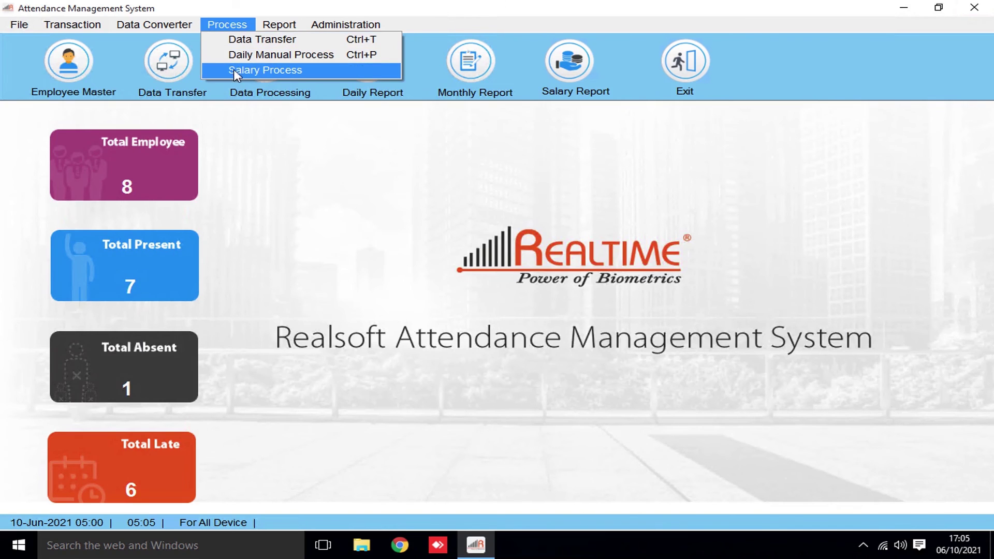
click(266, 70)
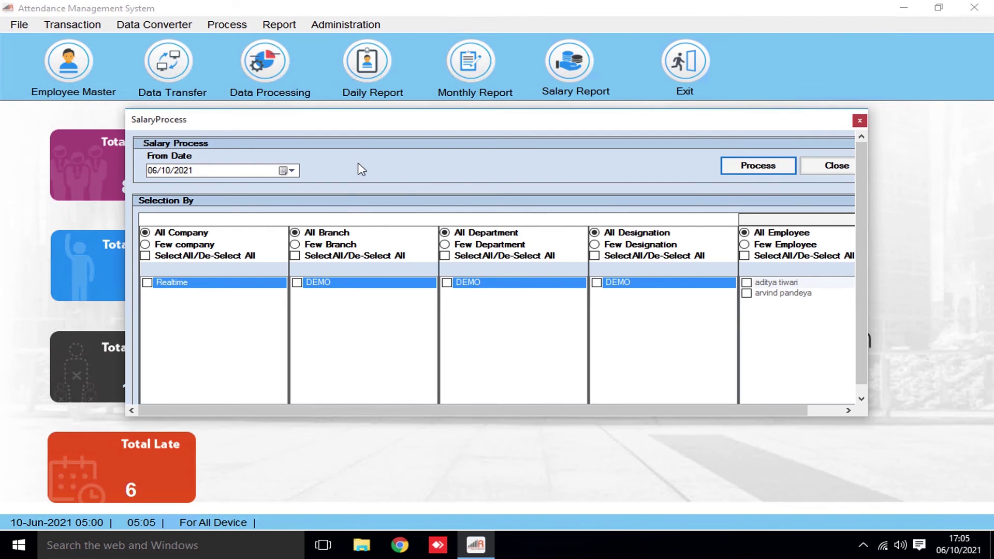
click(757, 166)
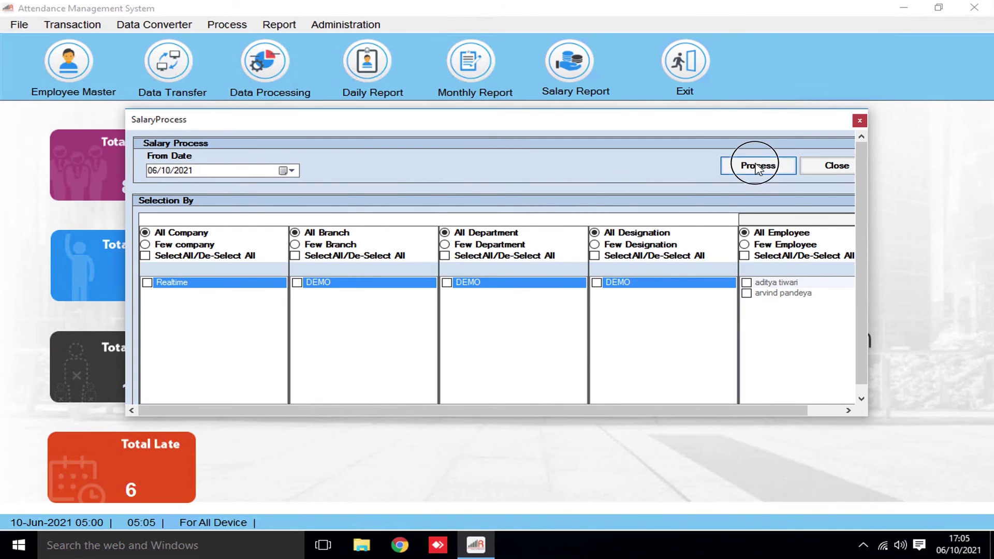
click(534, 319)
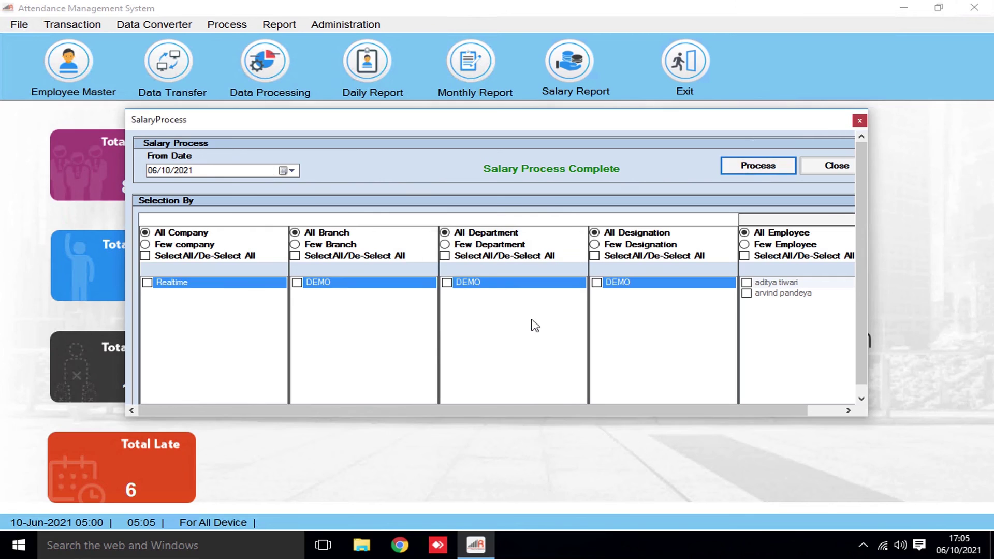
click(830, 166)
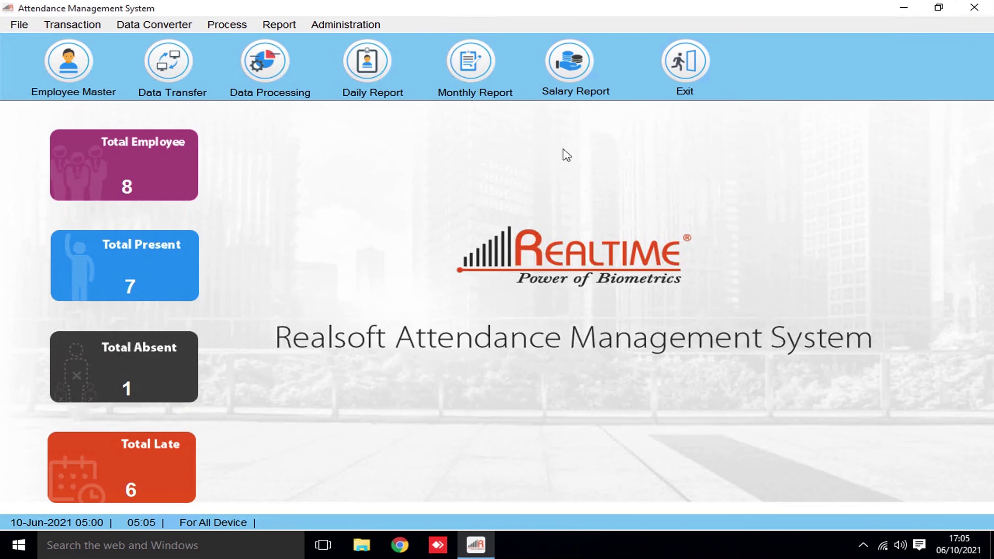
click(566, 63)
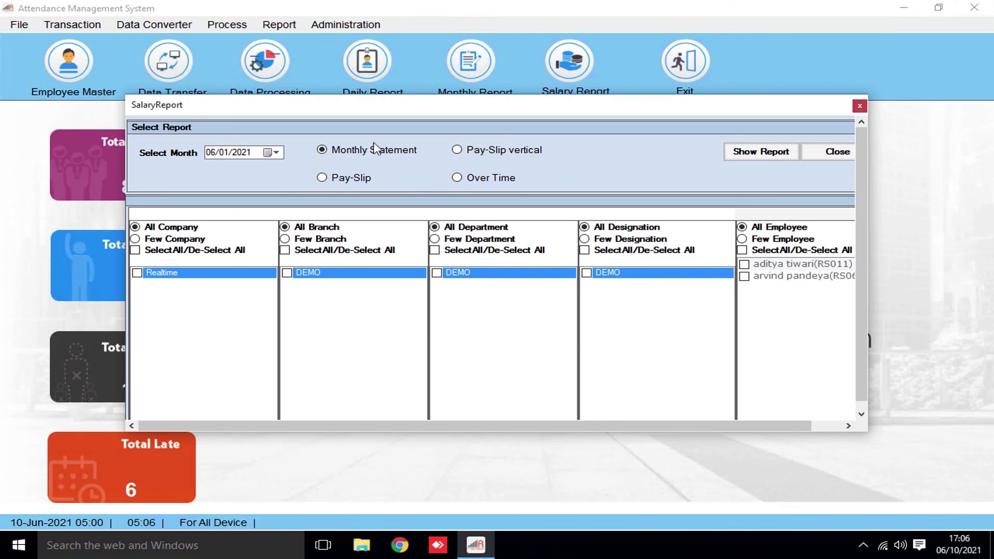
Show the June 2021 monthly salary statement report and view it at 100% zoom
click(322, 178)
click(751, 157)
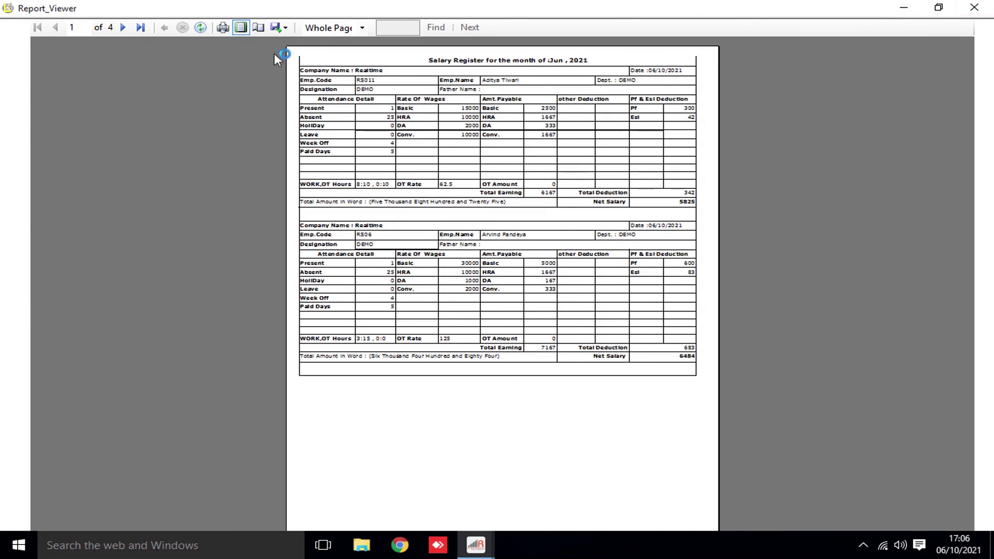
click(363, 27)
click(325, 94)
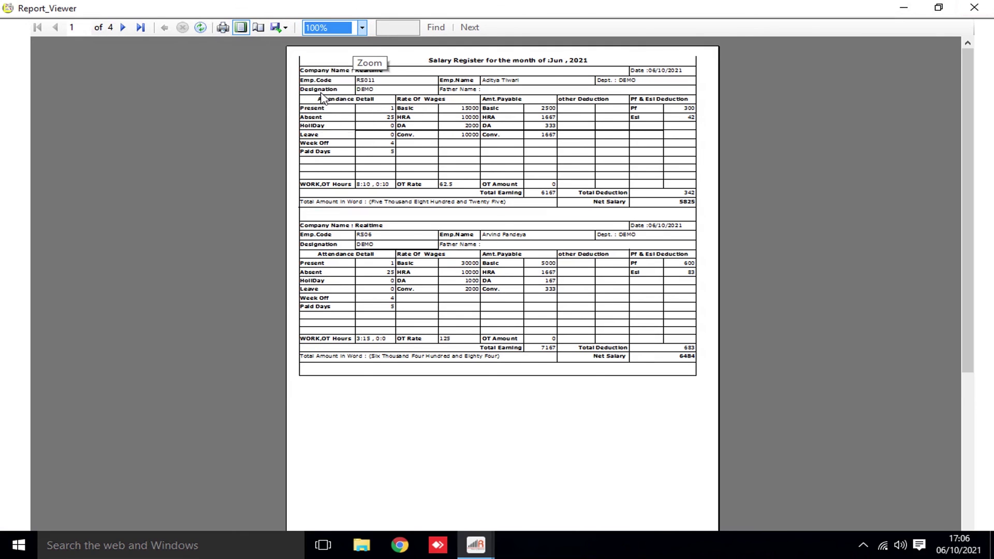